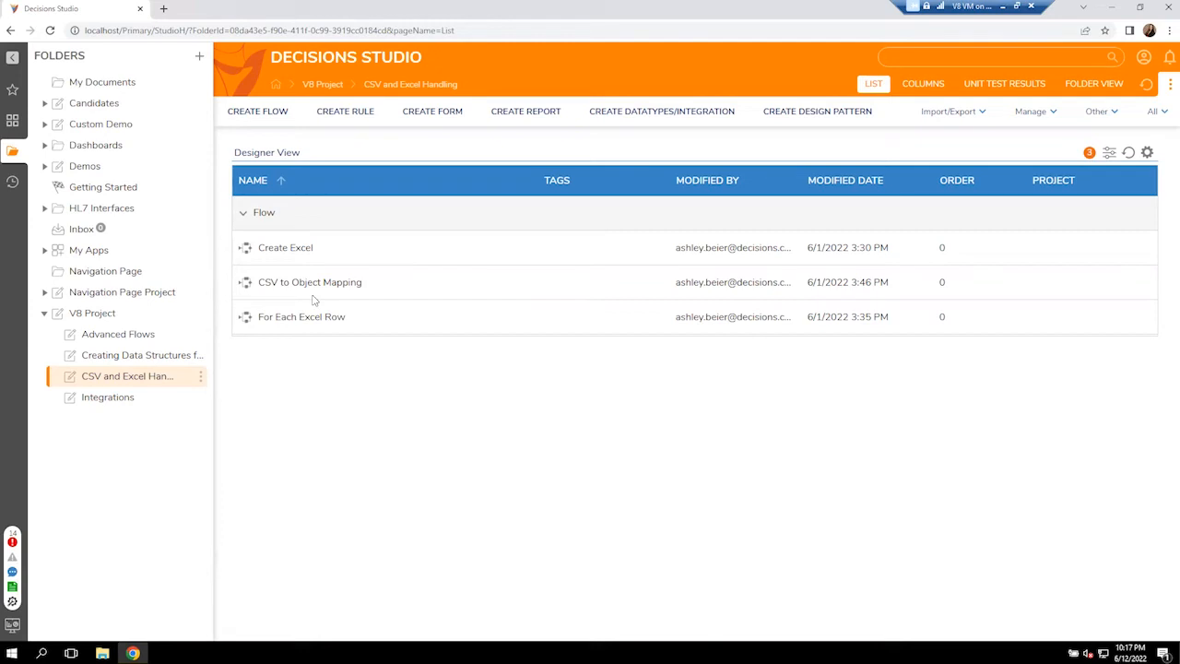
Open the CSV to Object Mapping flow and examine the input, data type and outputs of its ForEach step.
double_click(313, 291)
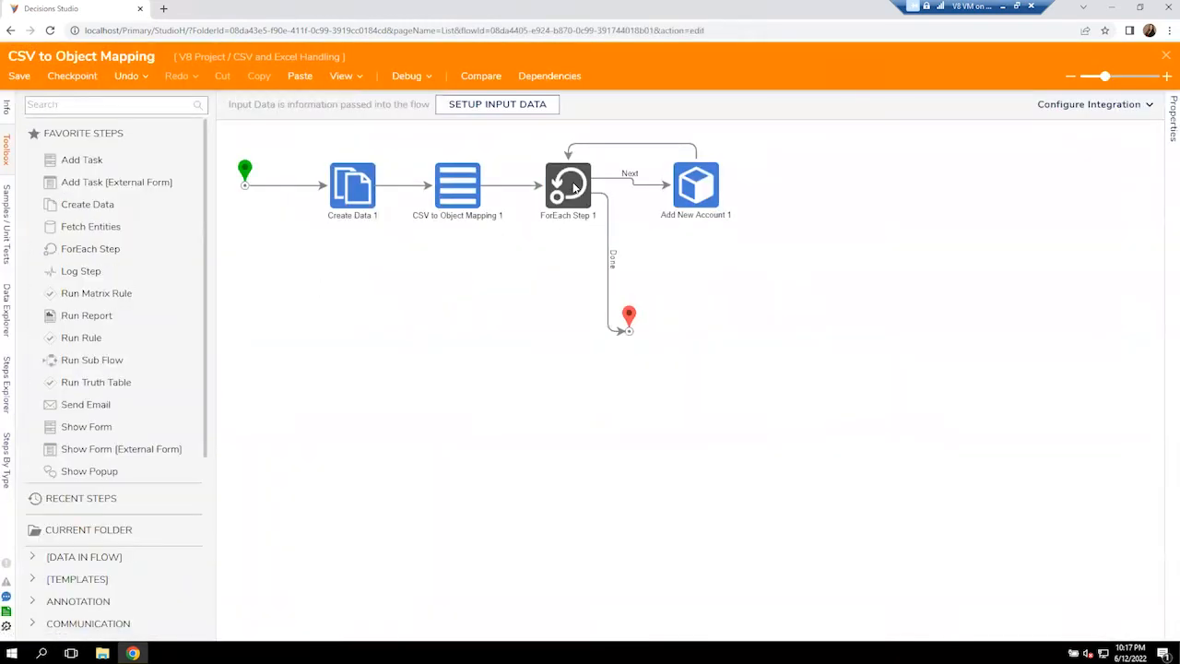
click(573, 187)
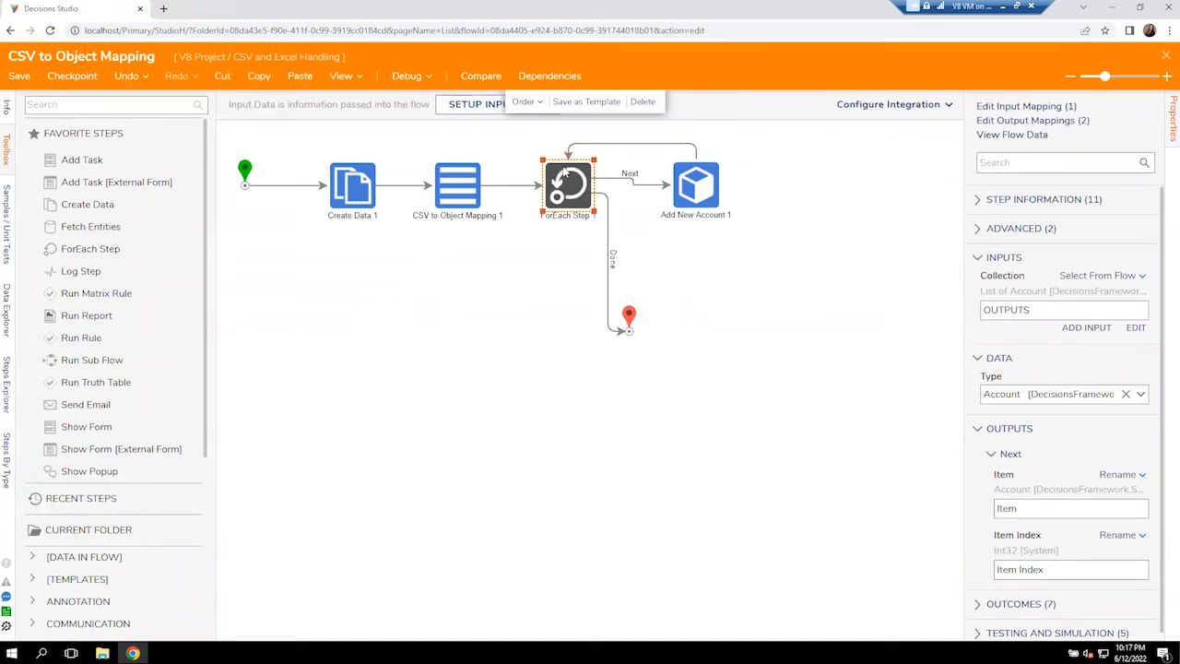
click(689, 182)
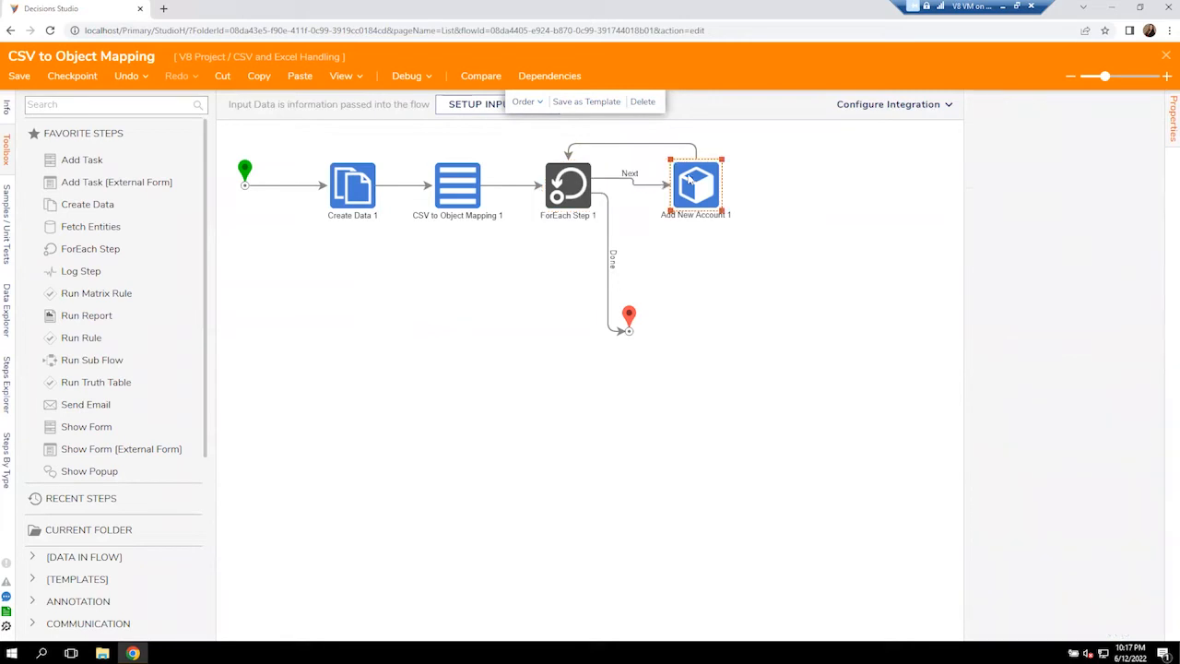
click(575, 204)
scroll(992, 479, down, 1)
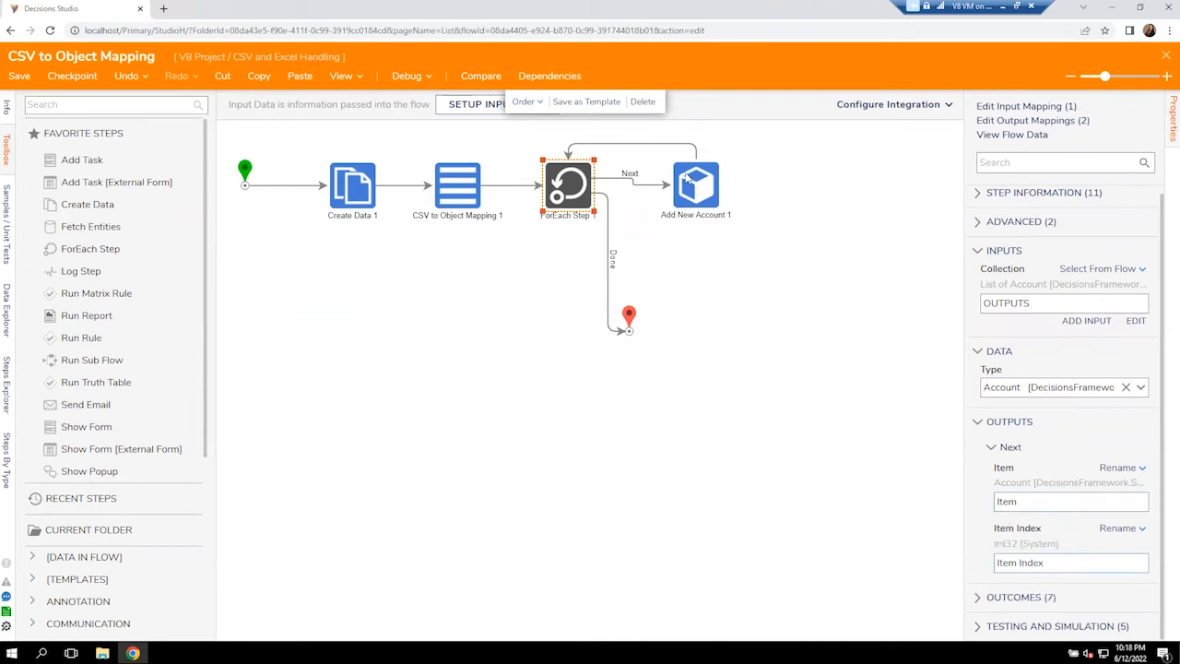
Examine how the Add New Account step maps its email address, first name and last name inputs.
click(692, 185)
scroll(1044, 515, down, 1)
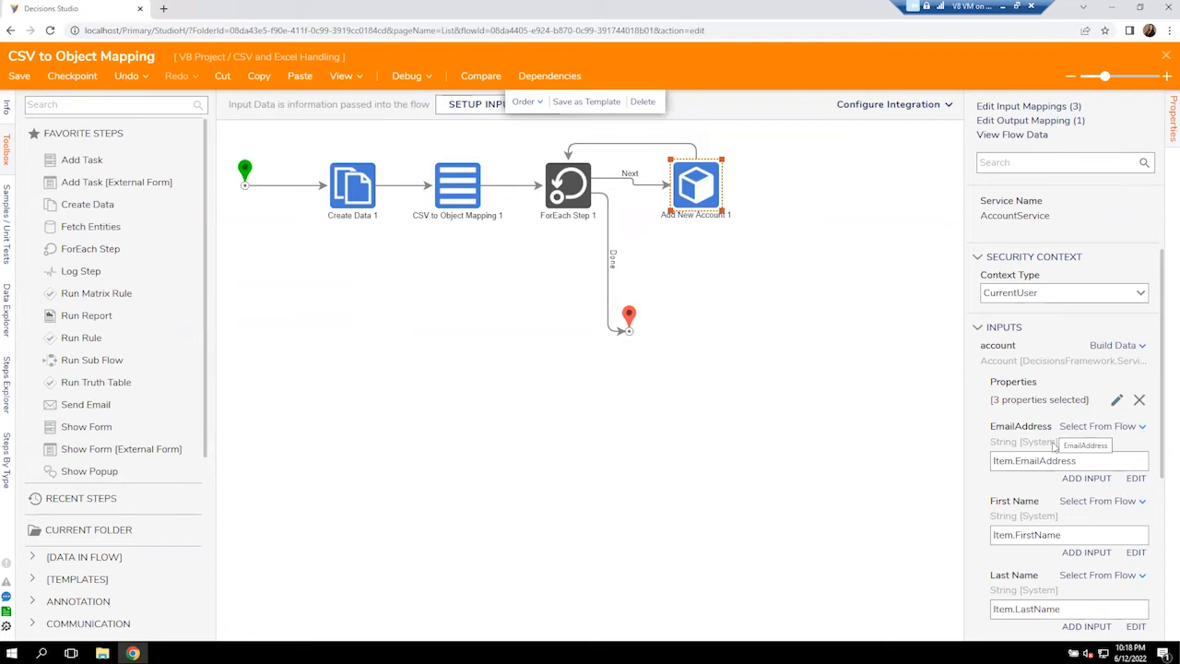
click(1006, 460)
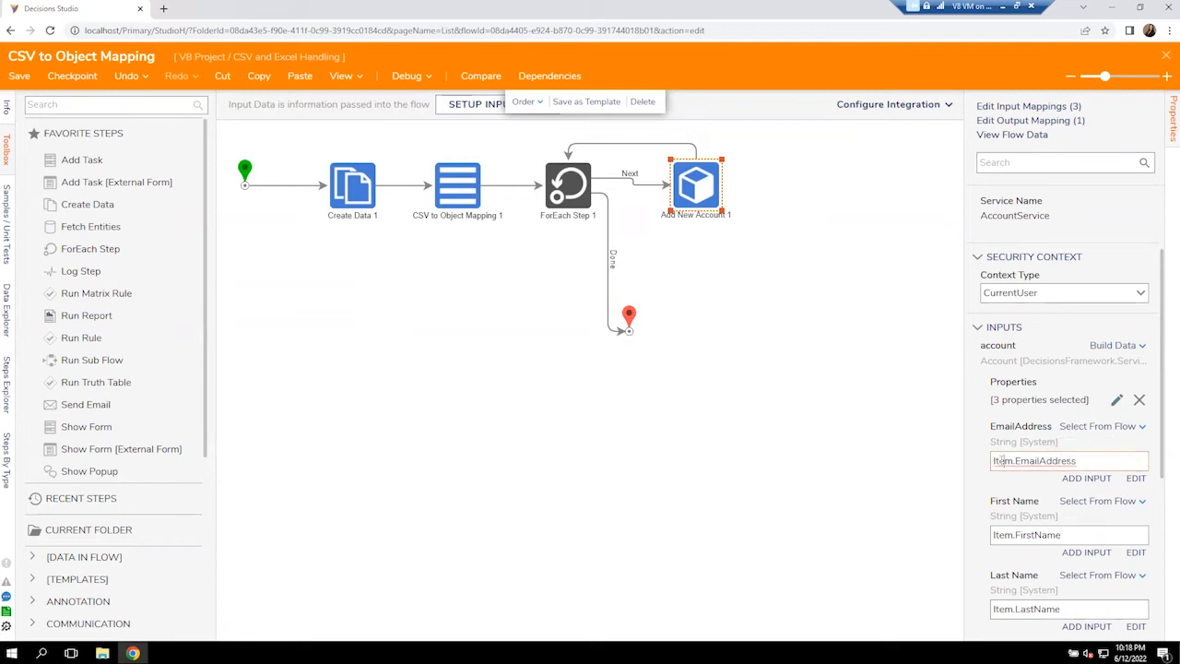
drag(994, 461, 1021, 461)
click(1074, 462)
click(1043, 535)
click(1049, 608)
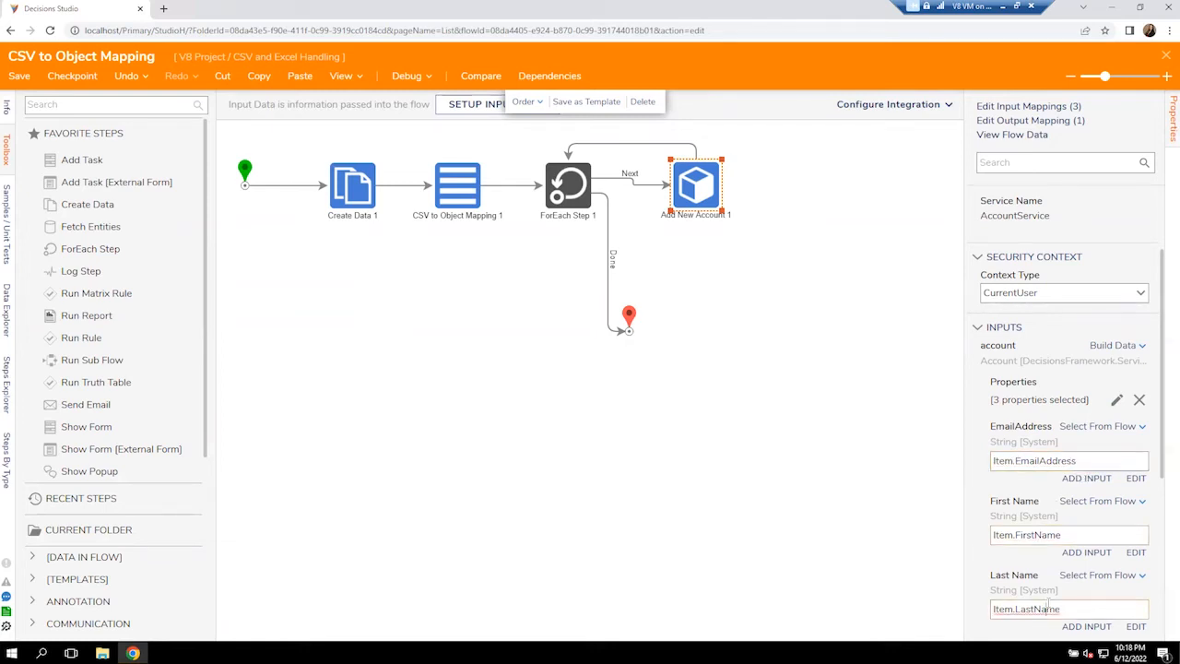
scroll(1064, 572, down, 1)
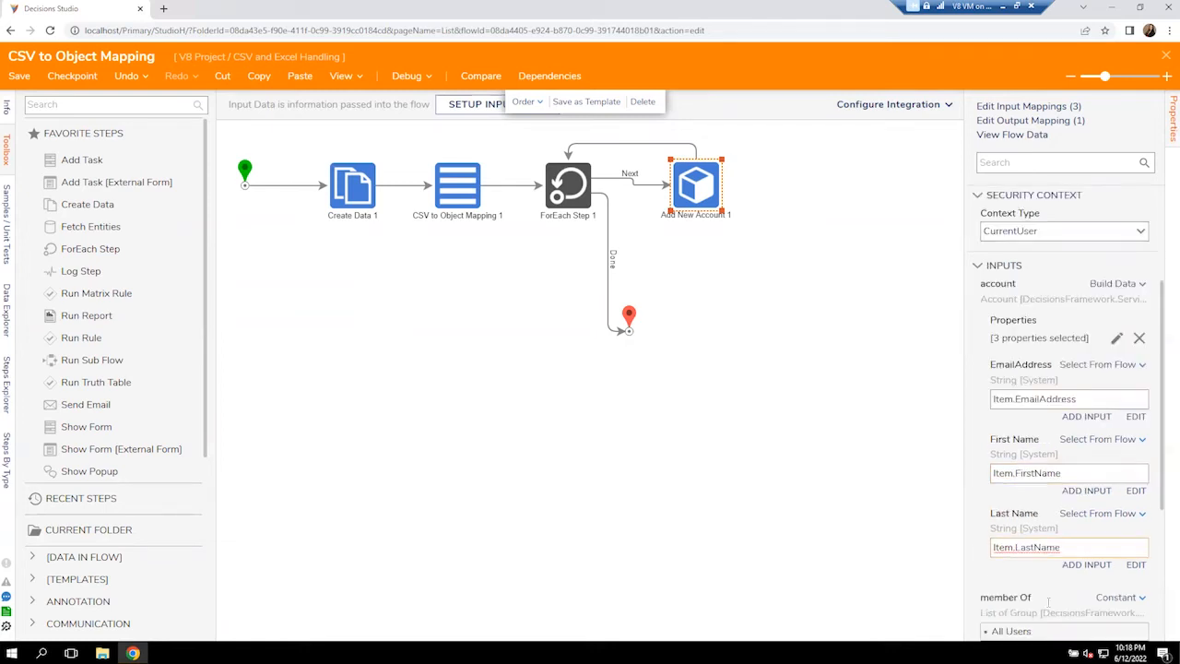
Open the data selection for the Last Name input, browse the properties under Item, and close it without changes.
click(1134, 565)
click(885, 162)
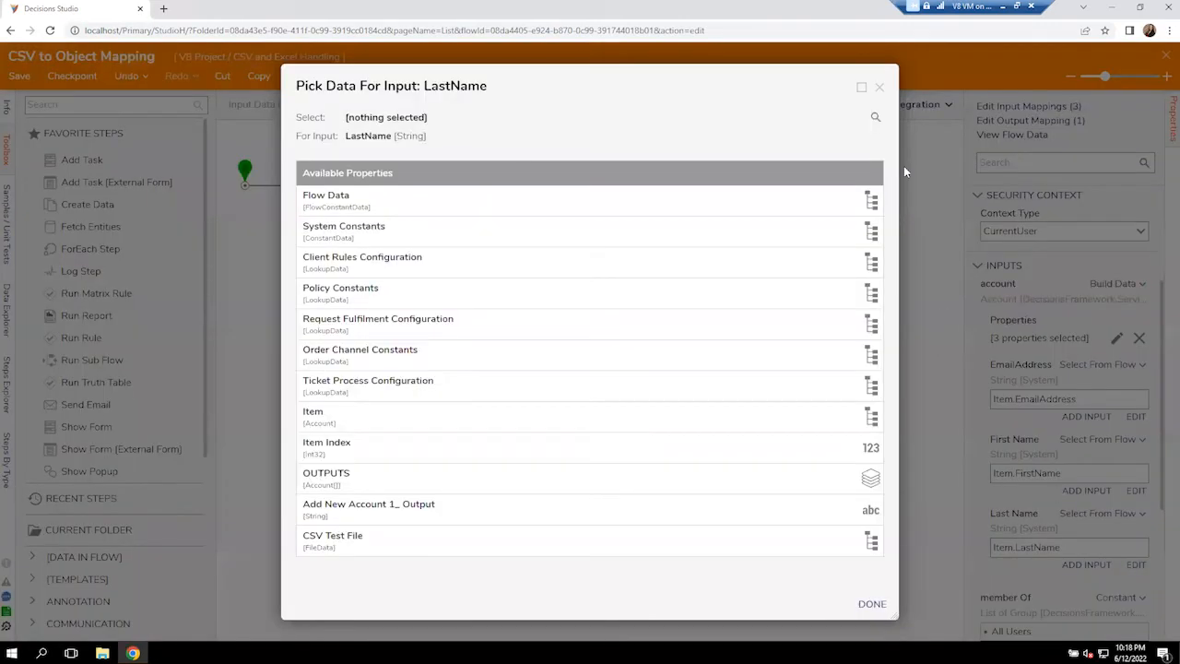
click(322, 422)
scroll(328, 424, down, 3)
scroll(338, 523, down, 2)
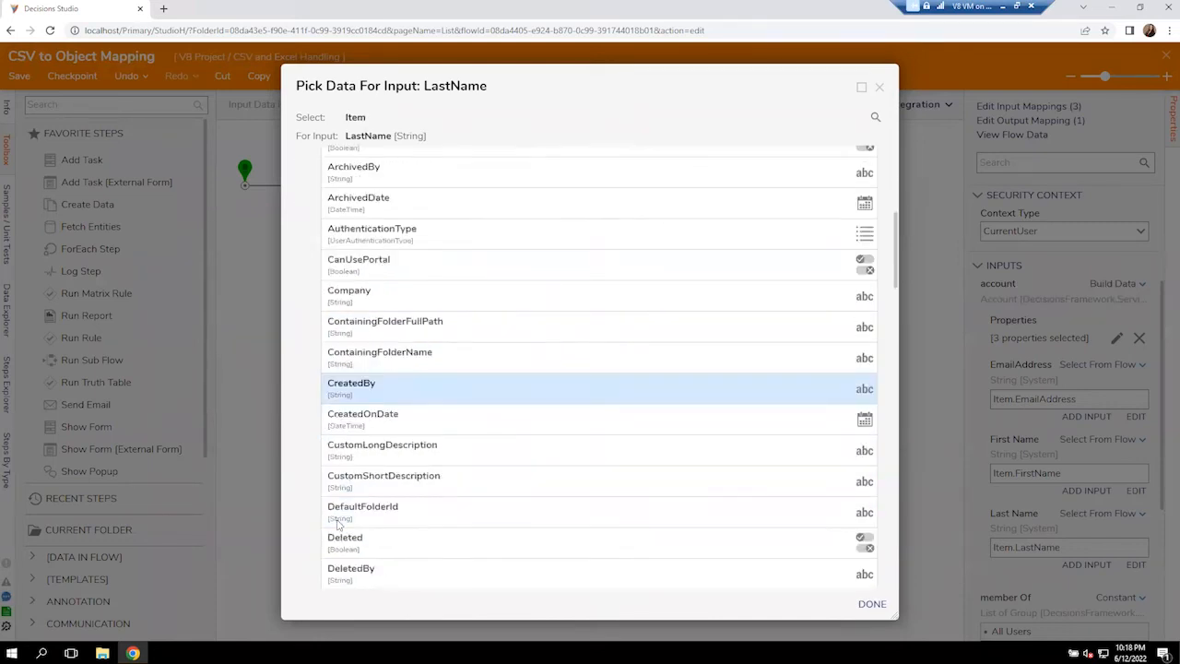
scroll(339, 523, down, 5)
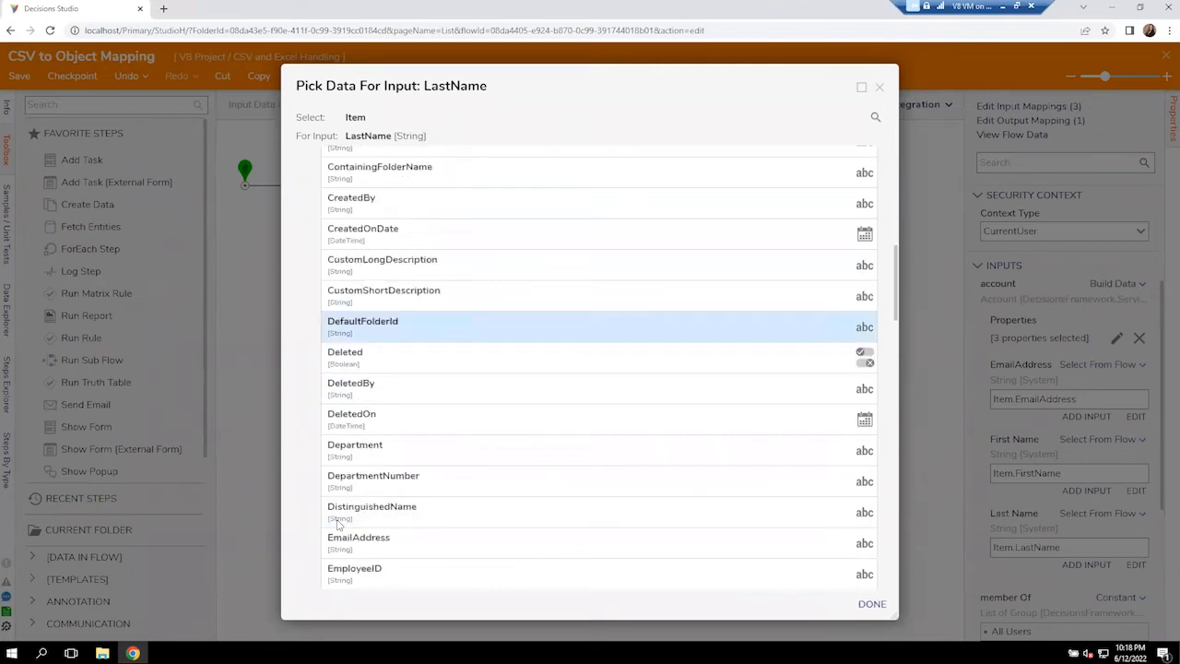
click(357, 417)
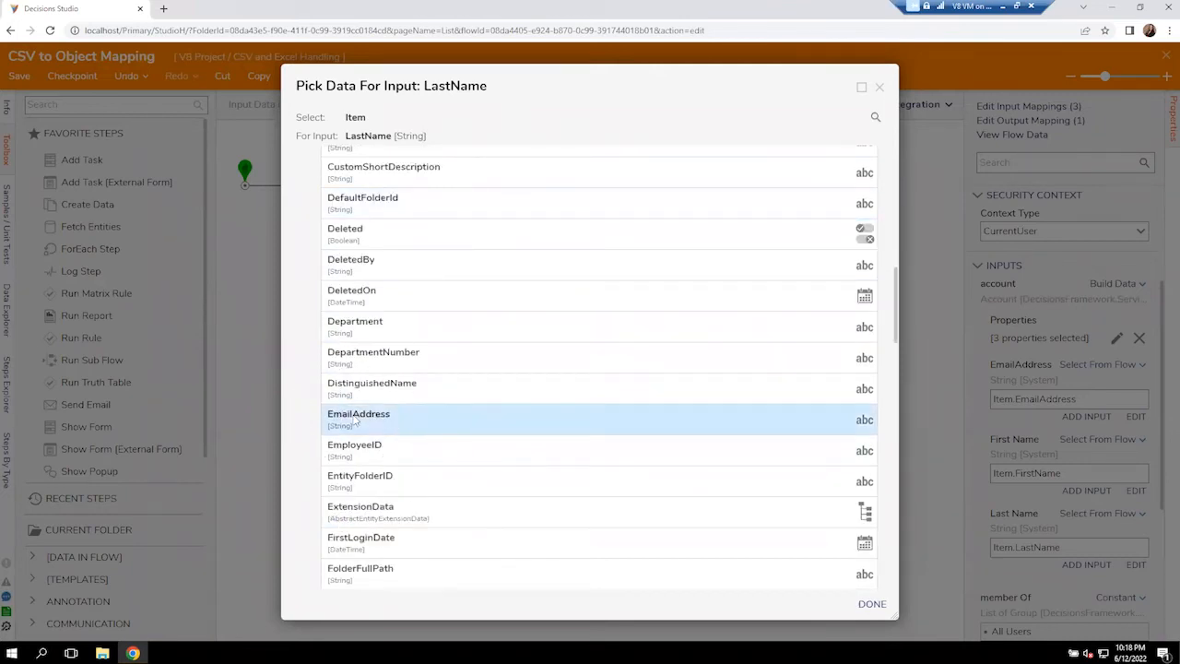
scroll(507, 445, down, 2)
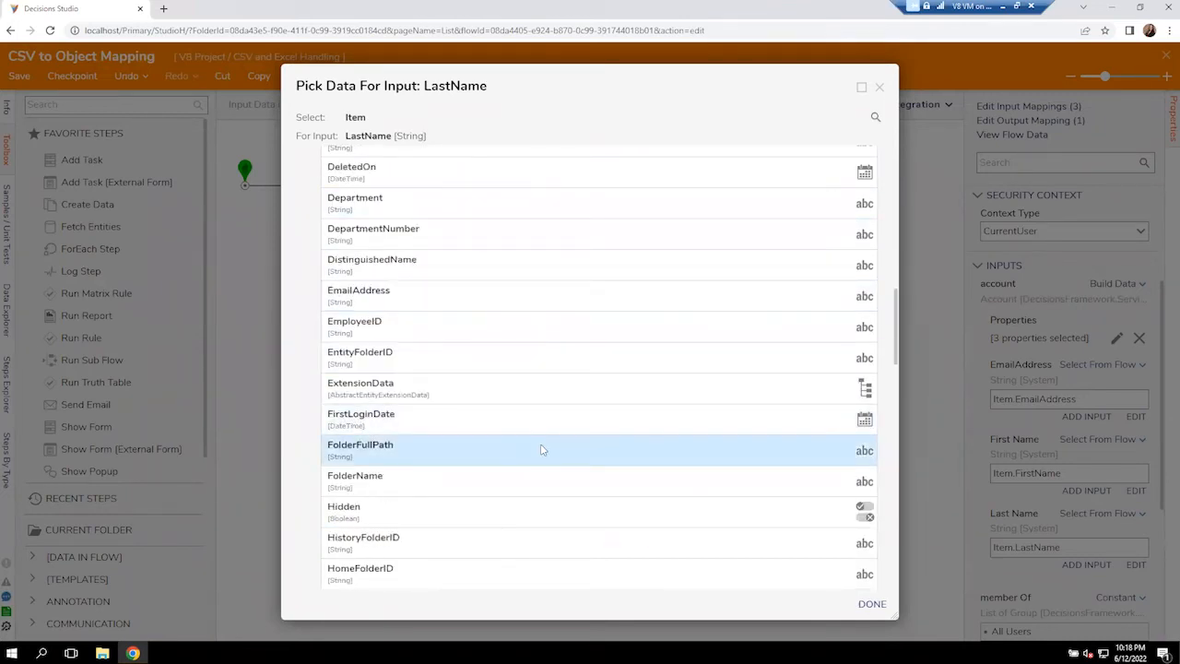
click(883, 87)
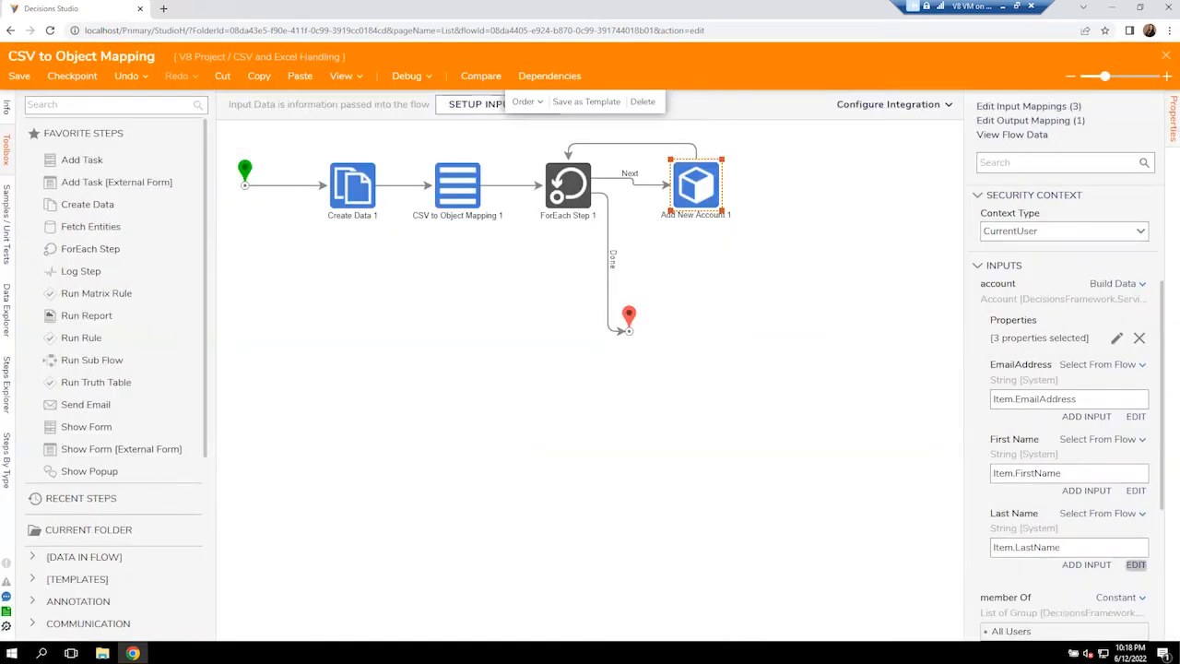
Close this flow and open the Customer Self Service Quote flow from the Instrument Insurance folder under Demos.
click(1131, 137)
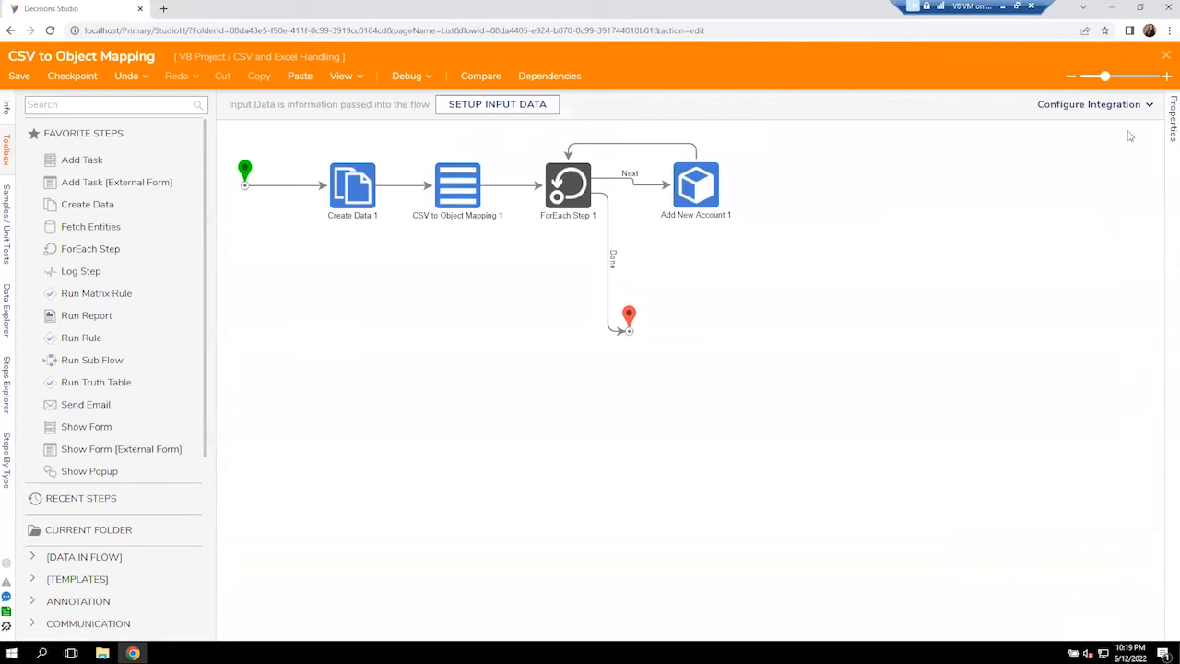
click(1164, 57)
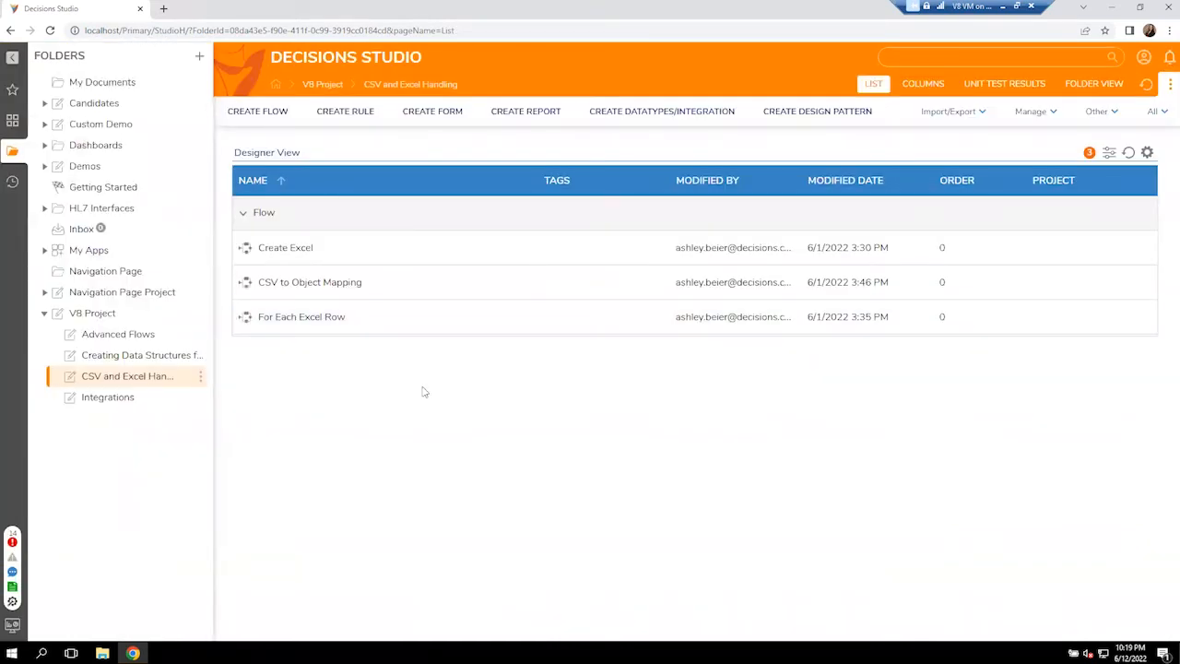
click(97, 167)
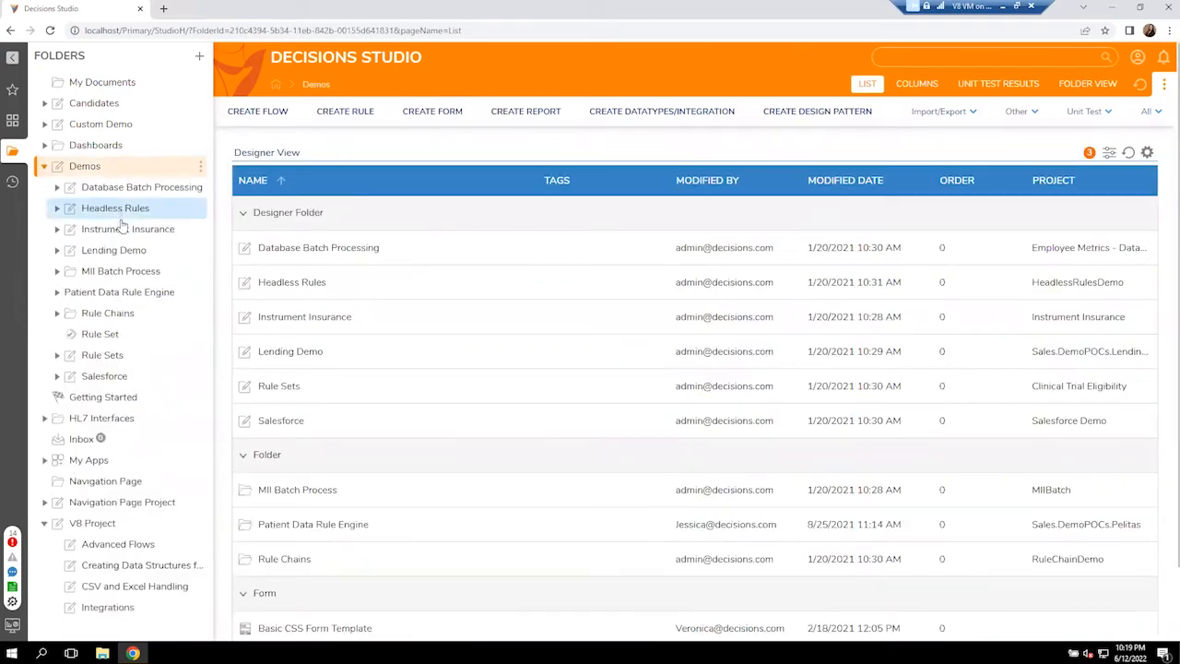
click(123, 229)
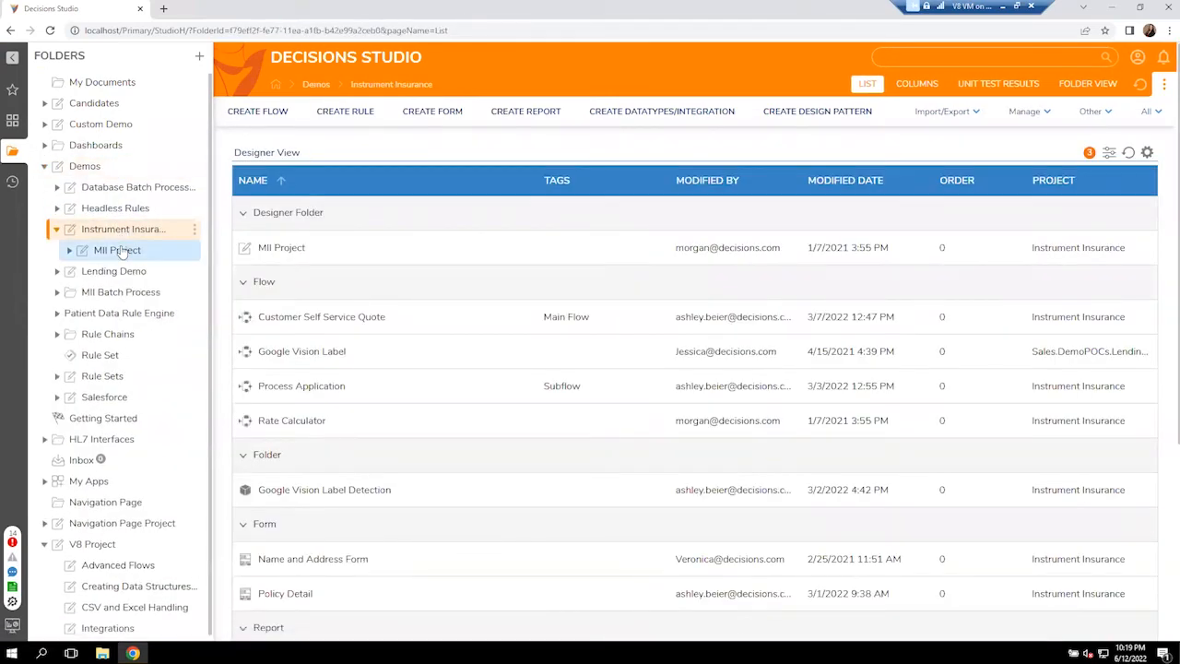
click(124, 250)
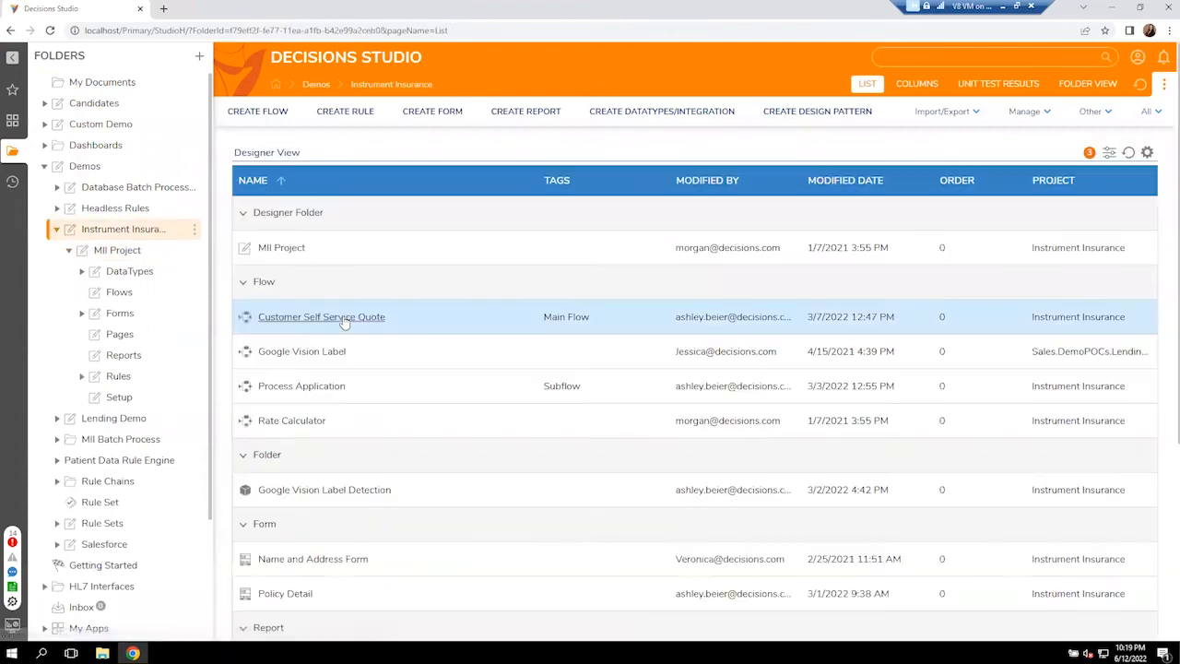
click(318, 316)
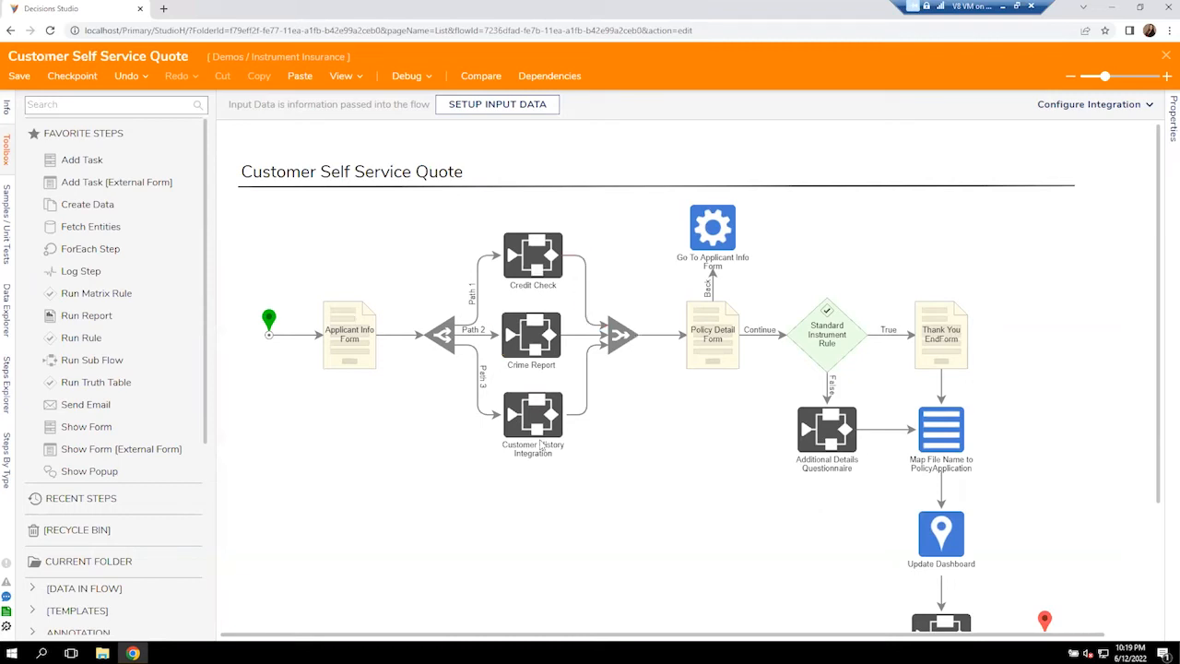
Connect a fourth path from the parallel split to Customer History Integration and delete that link again.
mouse_move(674, 341)
click(440, 336)
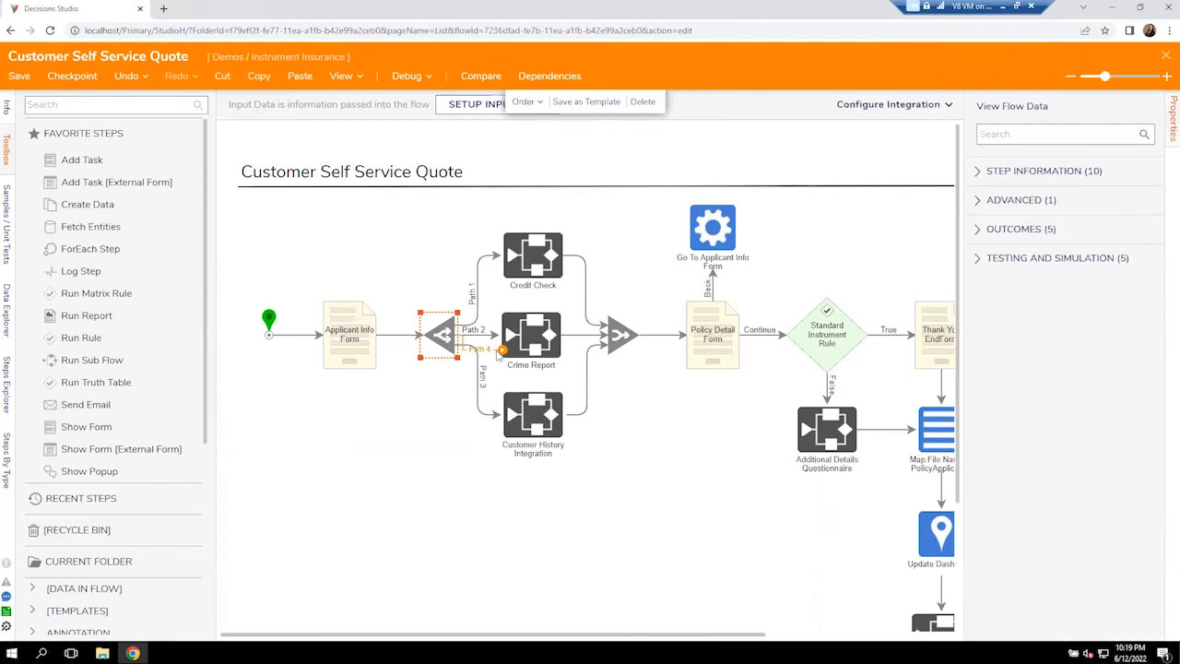
drag(502, 349, 531, 439)
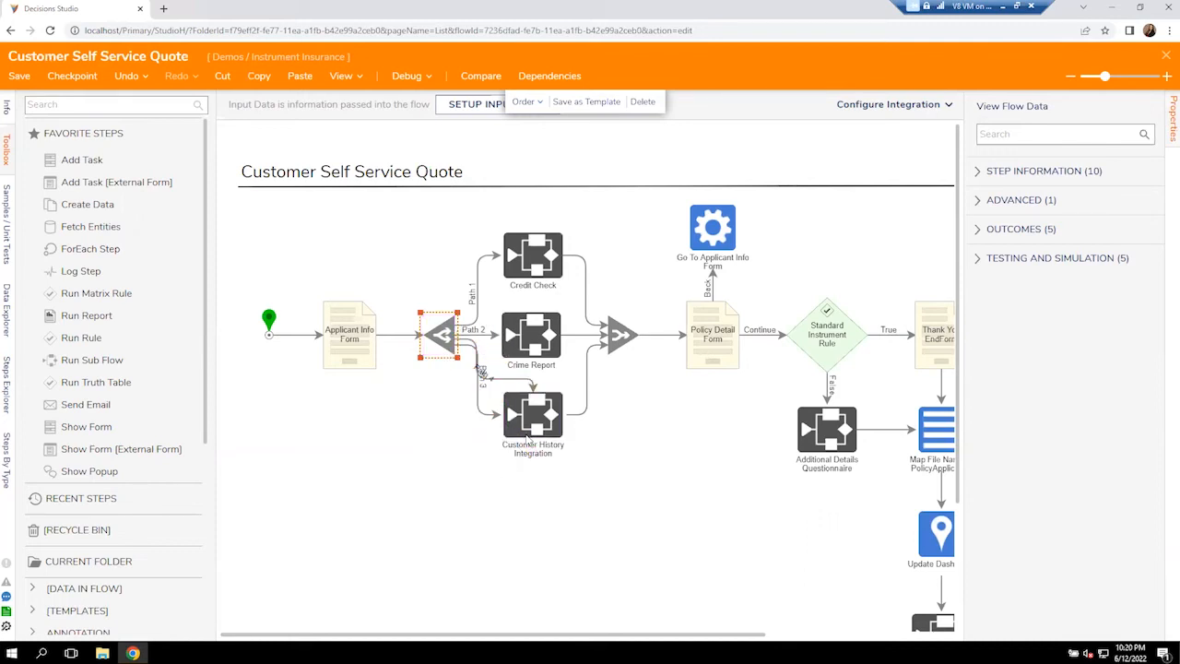
click(531, 382)
key(Delete)
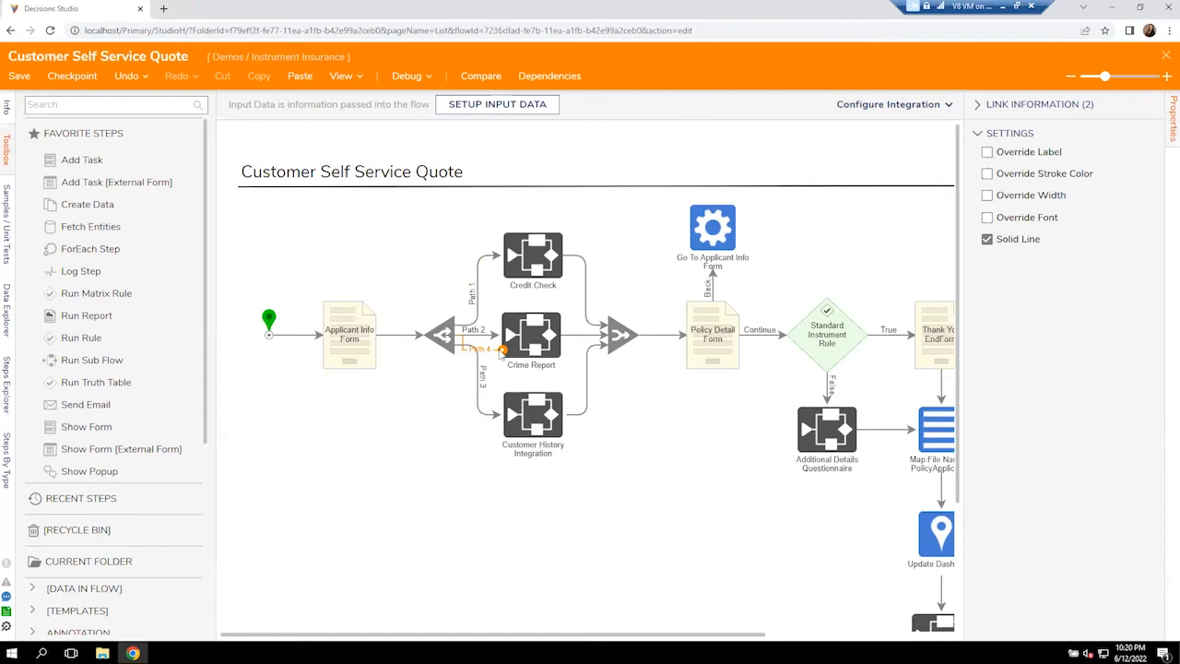
Examine the merge settings of the step joining the parallel paths and the properties of the Policy Detail Form.
mouse_move(477, 321)
mouse_move(573, 344)
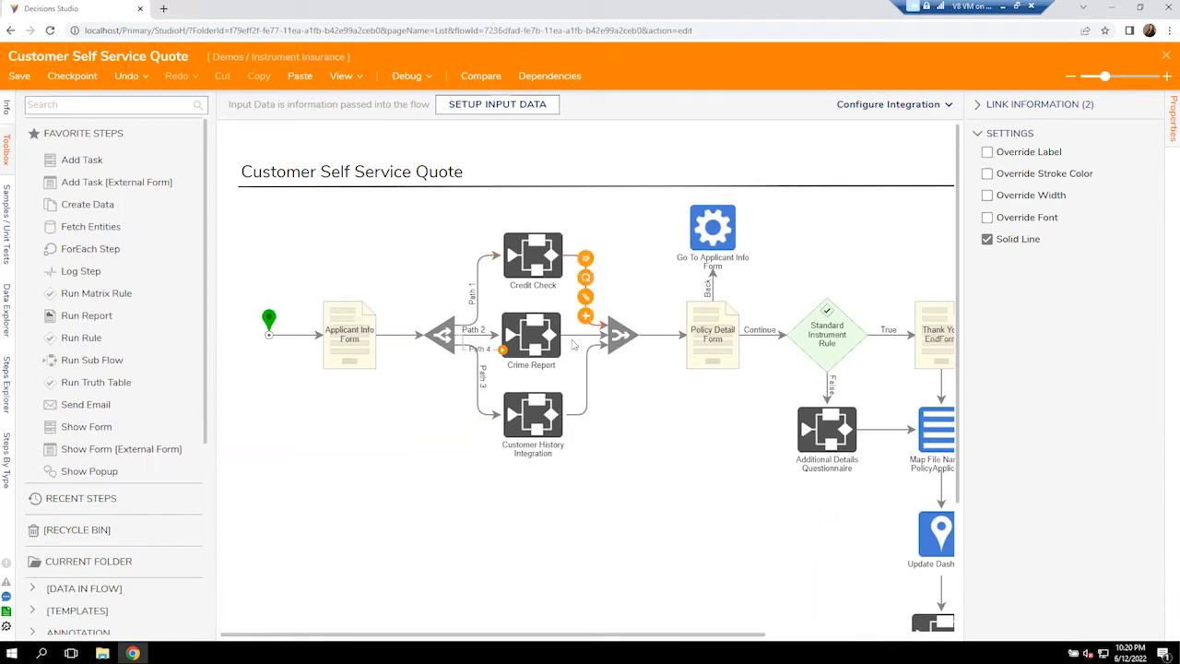
click(621, 338)
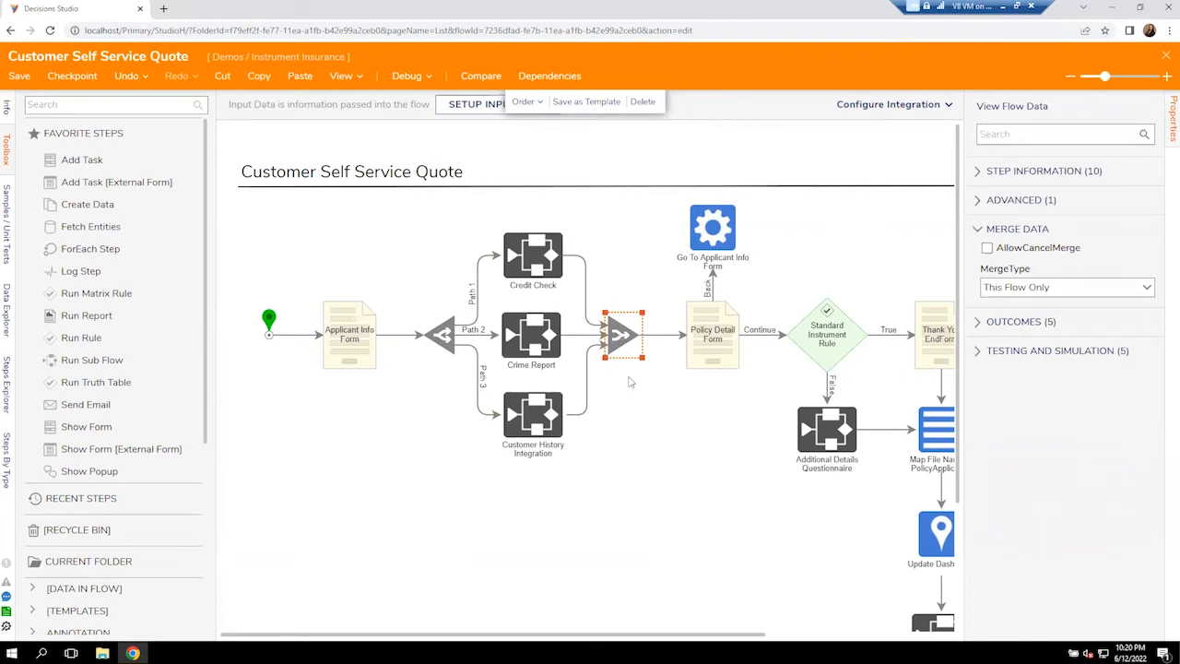
mouse_move(605, 336)
click(697, 338)
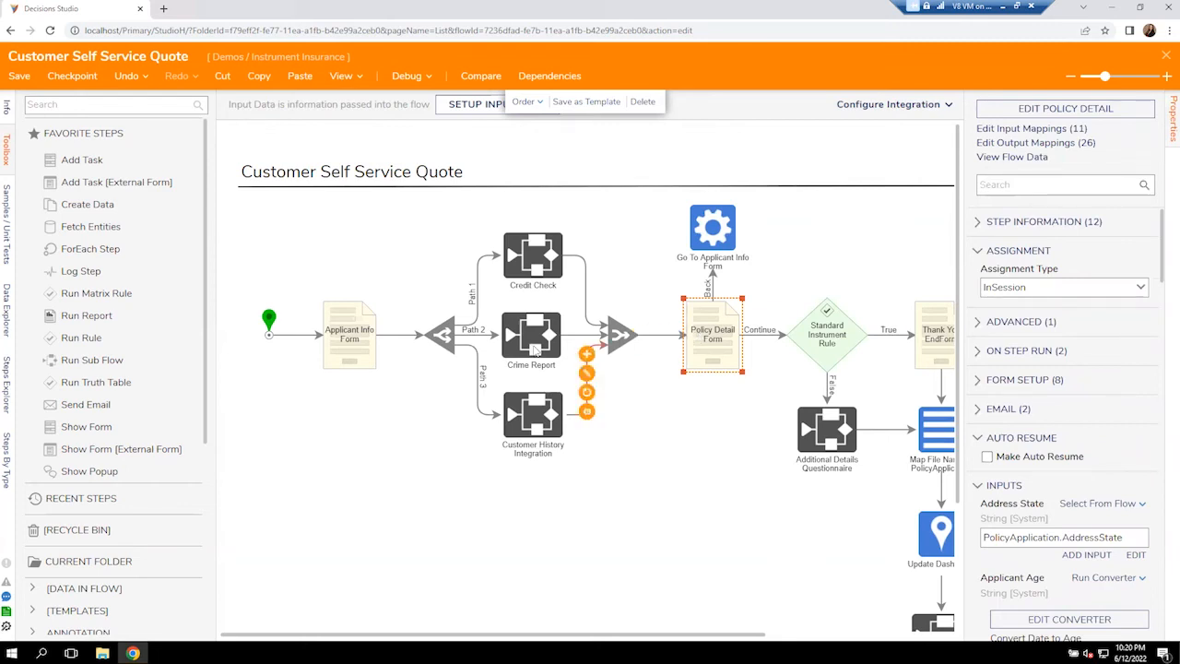
mouse_move(402, 337)
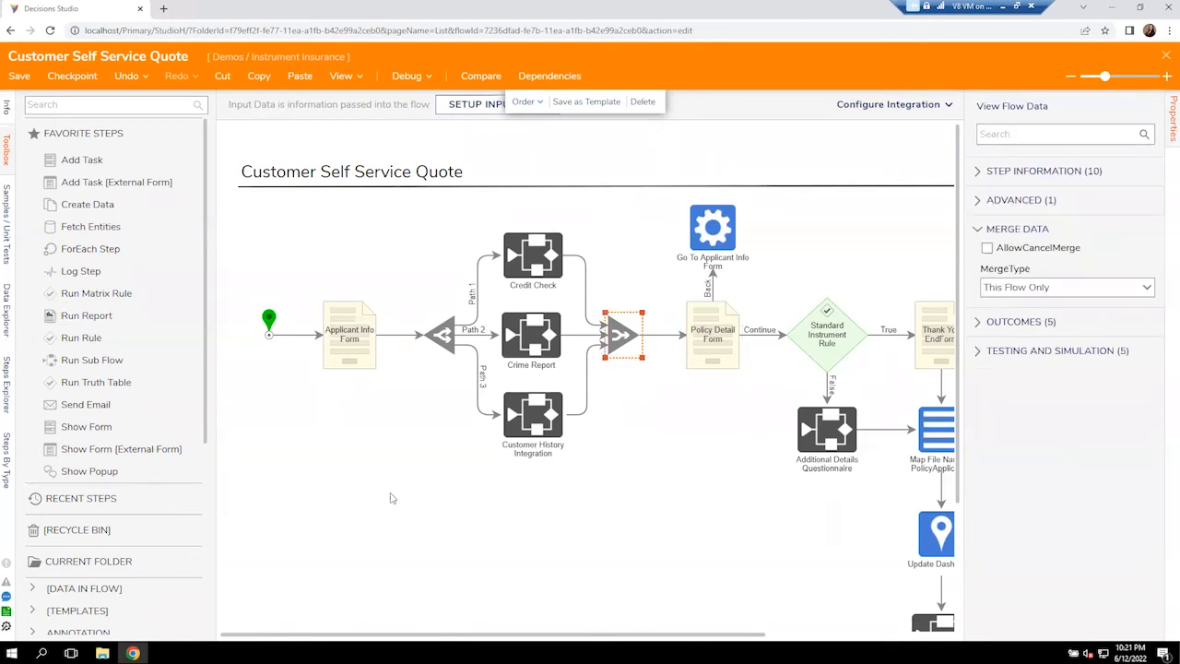
Show the advanced settings of the Customer History Integration subflow step.
click(533, 549)
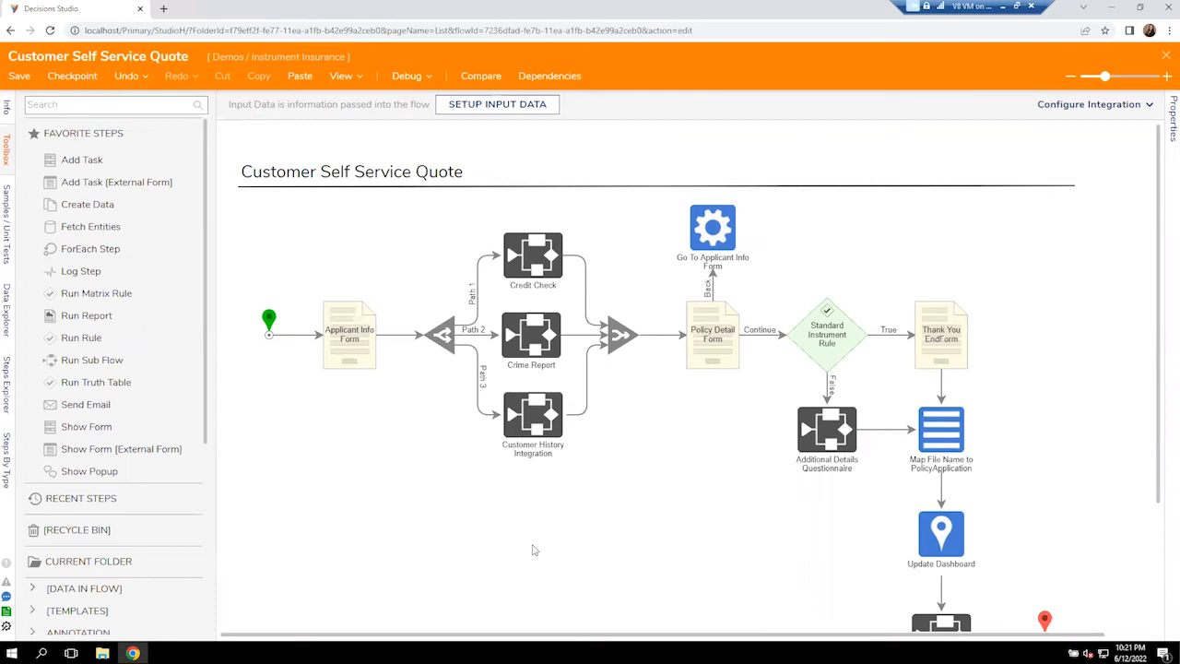
click(535, 432)
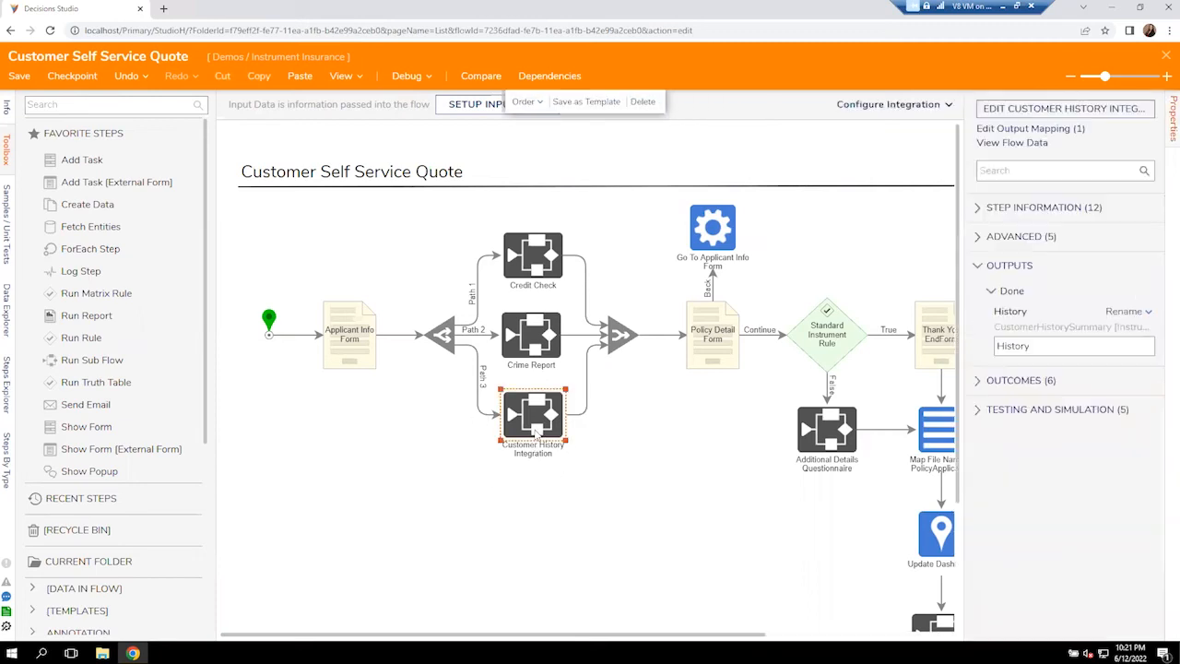
click(989, 238)
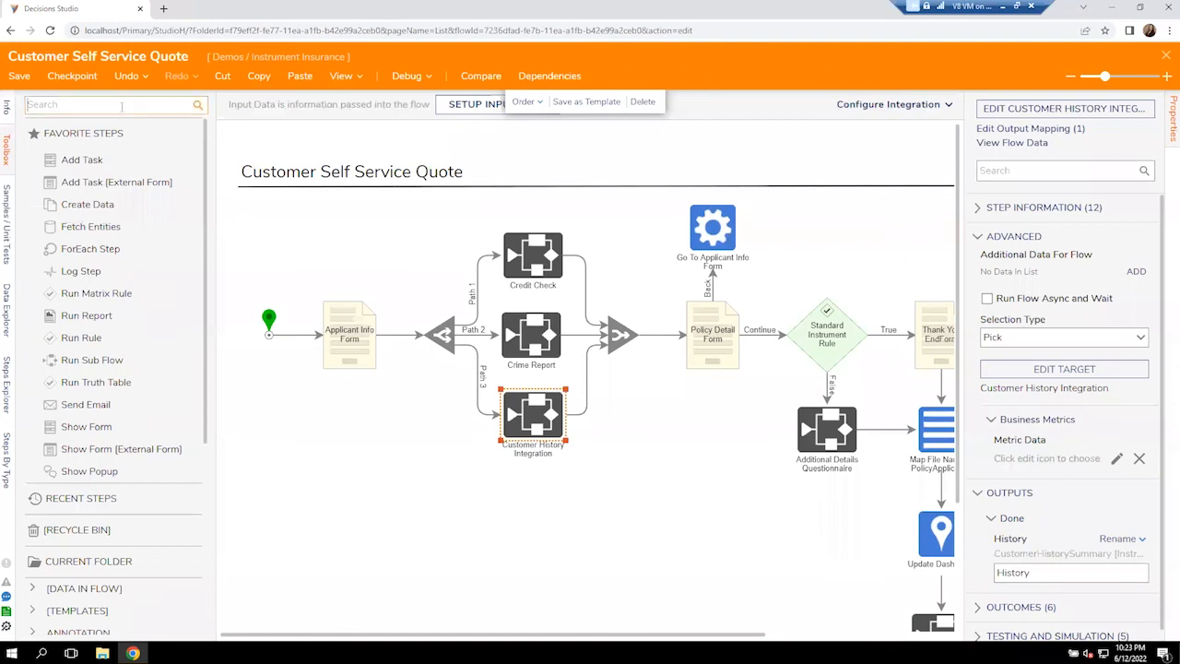
Find the Start Linked Flow Async step with the search term "async" and place it below the Applicant Info Form.
click(121, 107)
text(async)
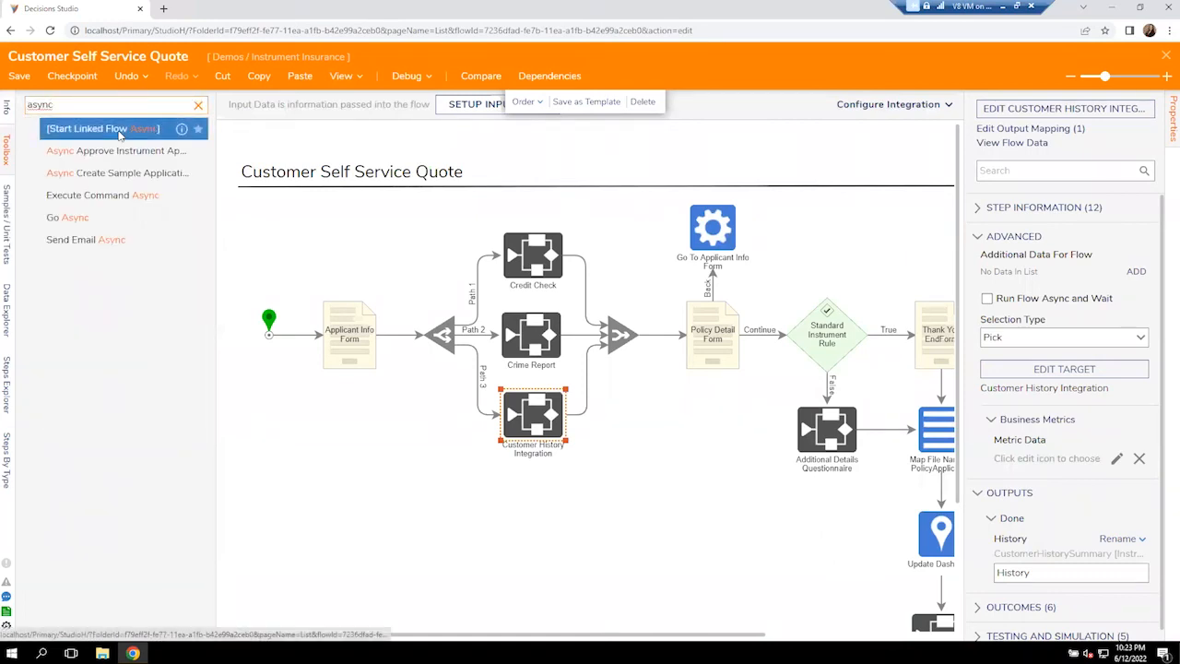
drag(120, 135, 346, 499)
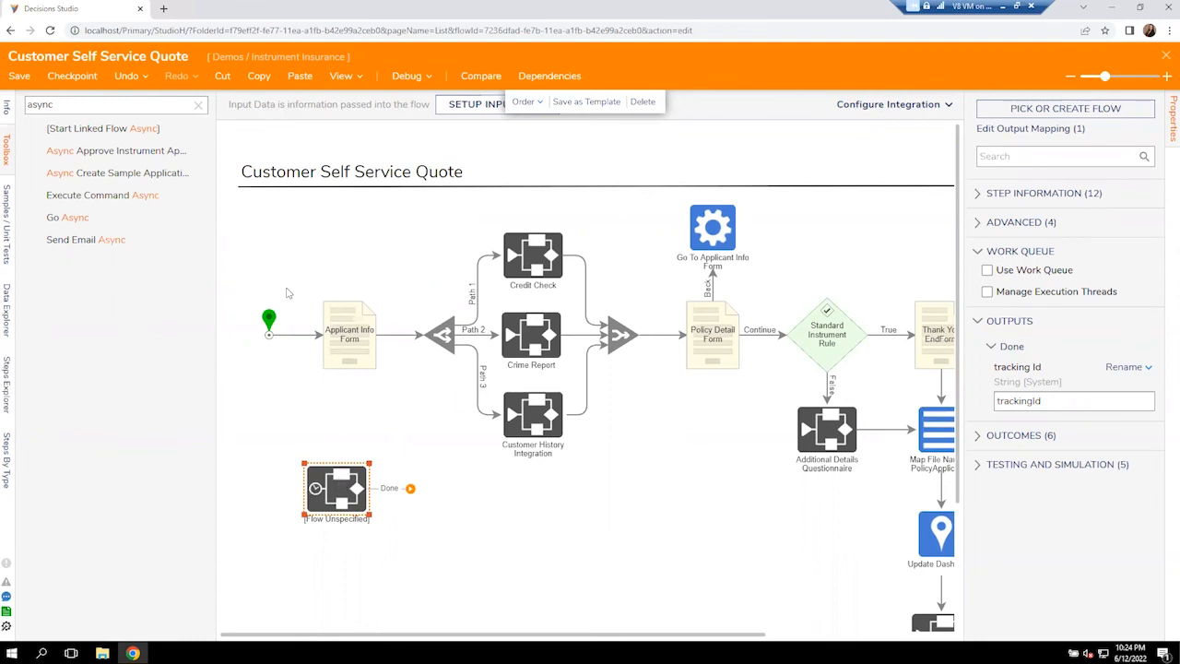
click(300, 411)
click(197, 105)
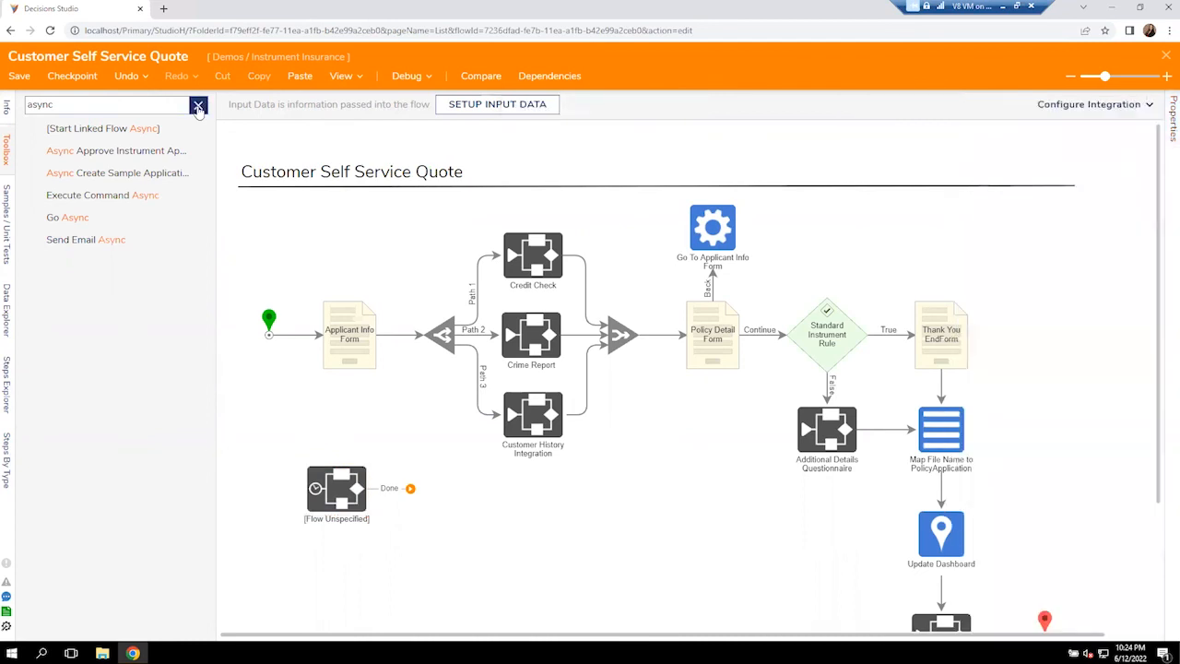
click(160, 104)
text(cach)
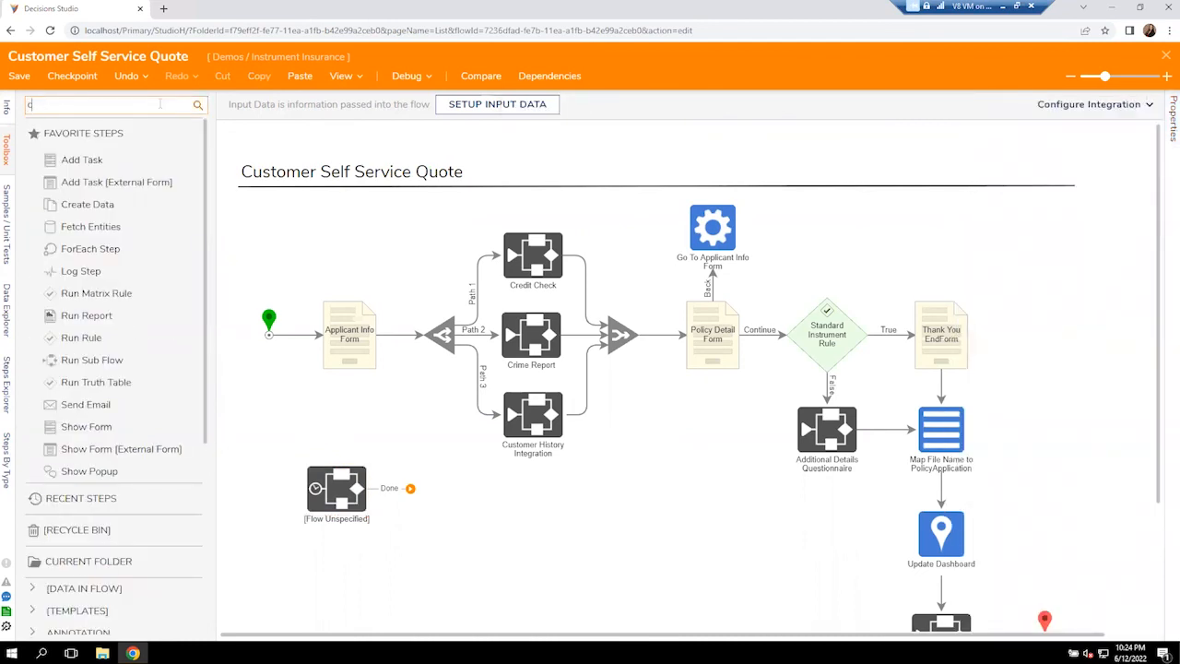
text(ing)
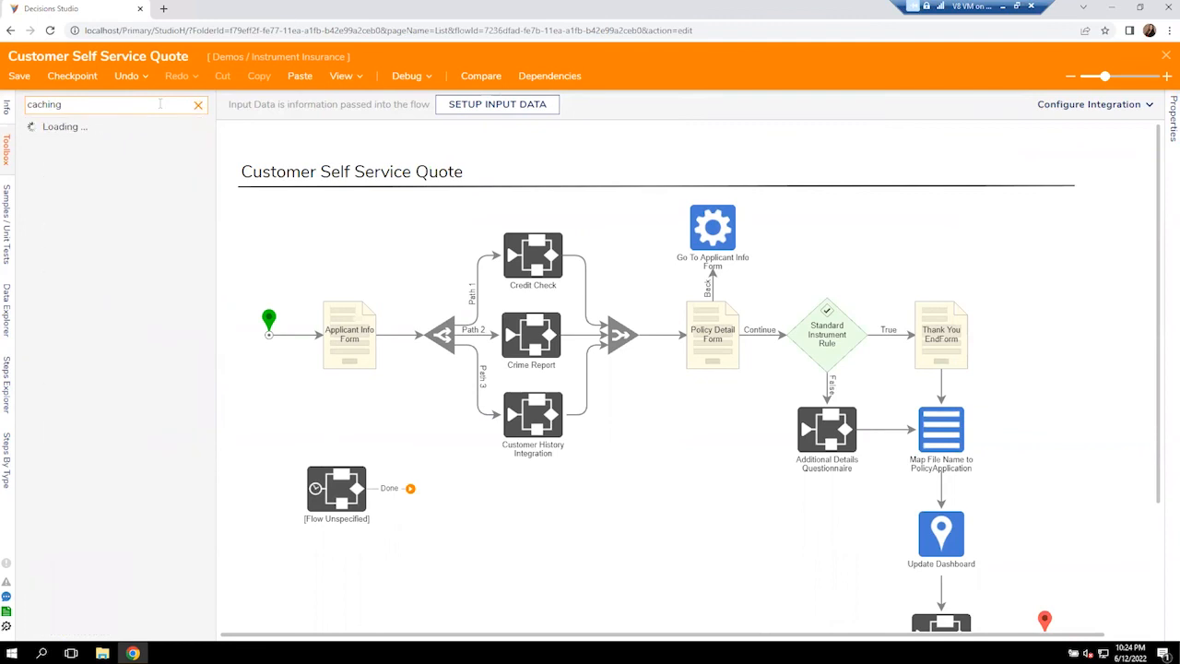
click(198, 104)
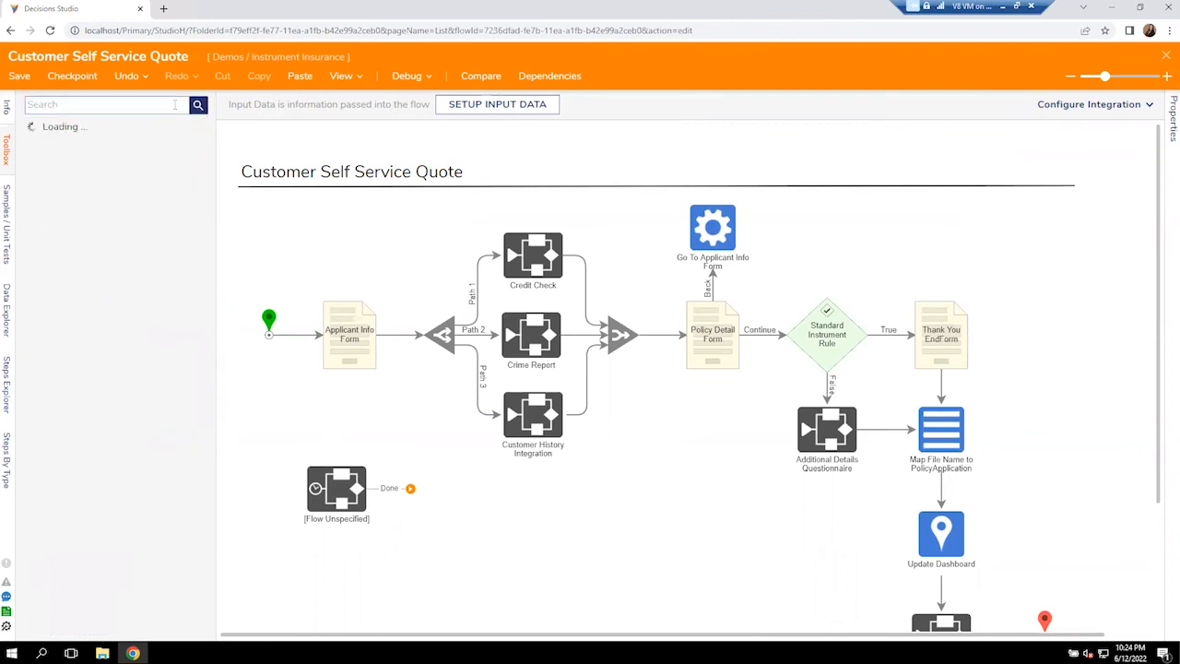
Find the Put In Cache step with the search term "cac" and place it below Customer History Integration.
click(152, 105)
text(cac)
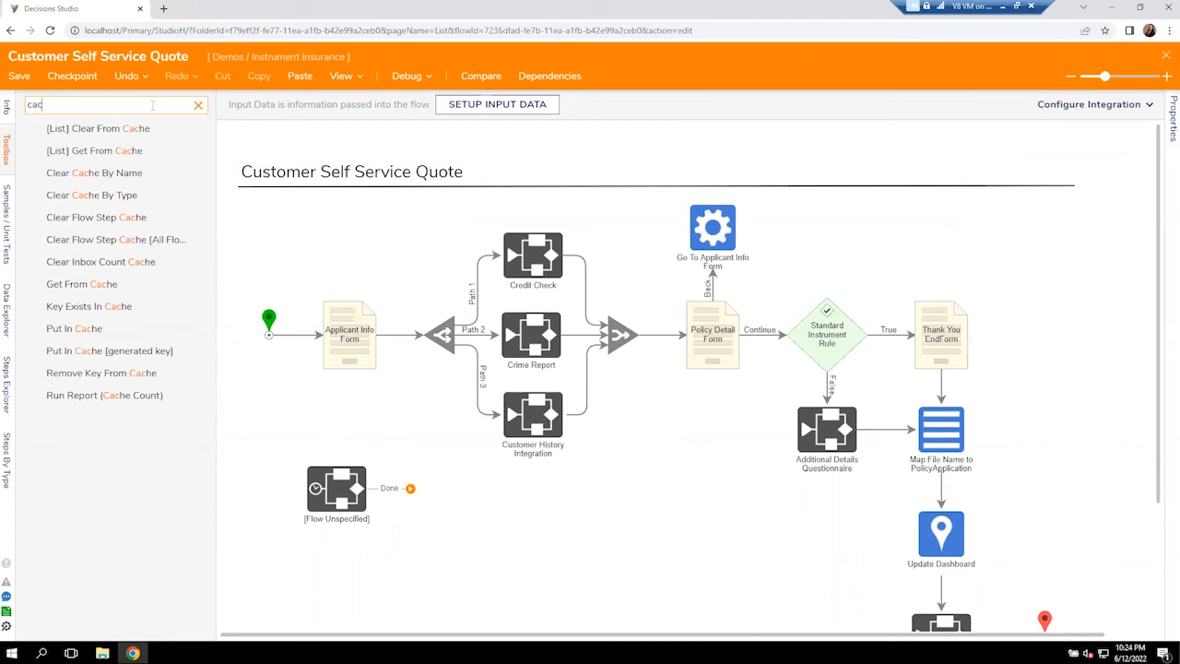
drag(74, 328, 561, 498)
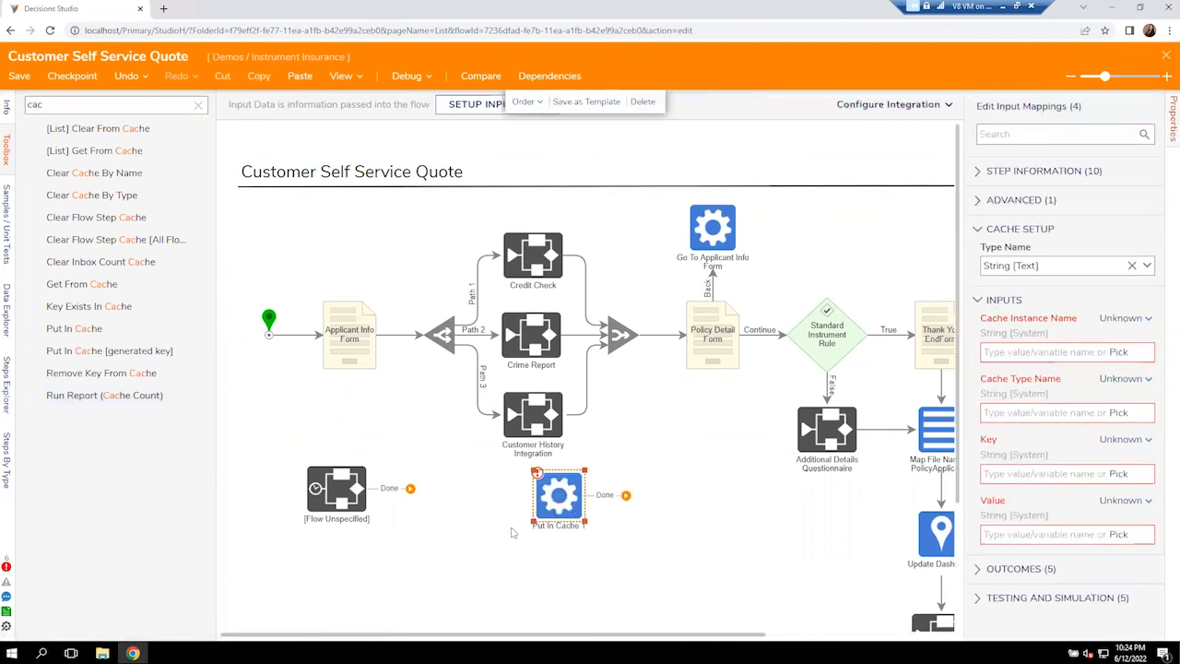
Place a Get From Cache step beside the Put In Cache step and compare the input settings of both cache steps.
click(346, 327)
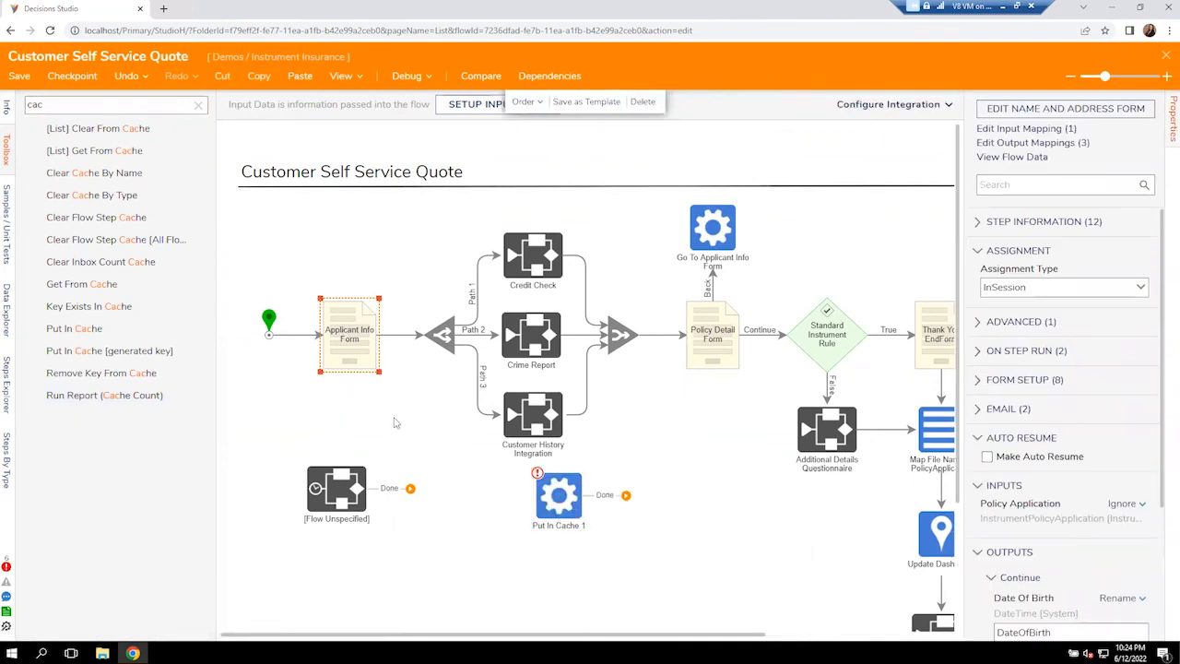
drag(81, 283, 706, 510)
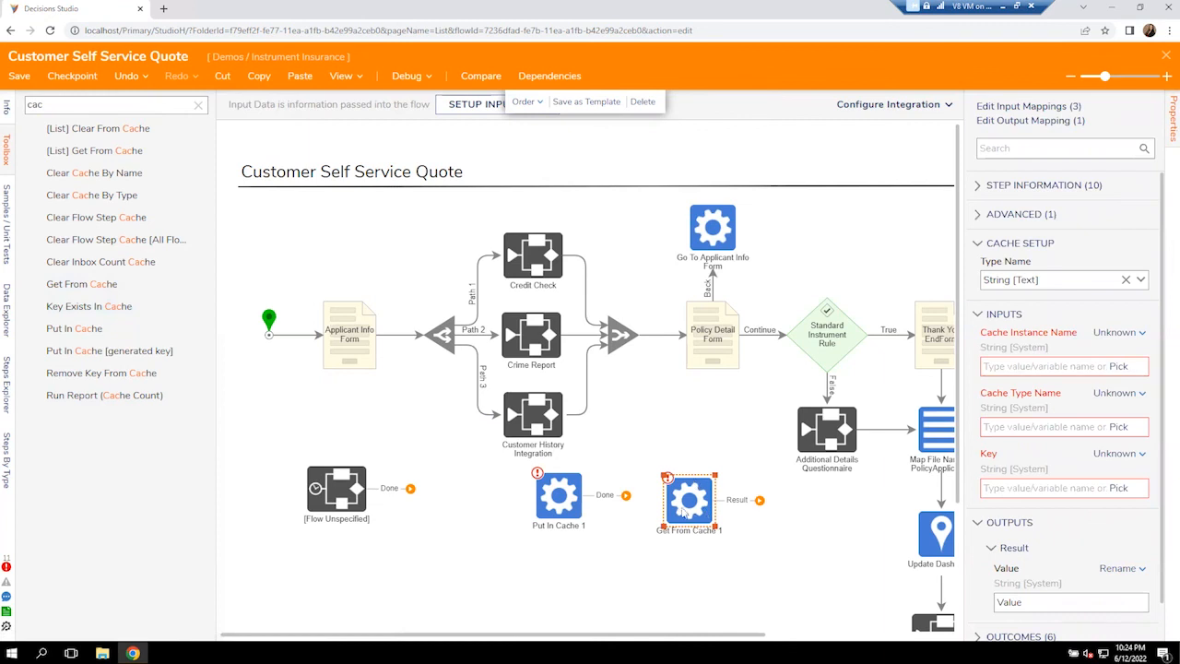
click(1018, 365)
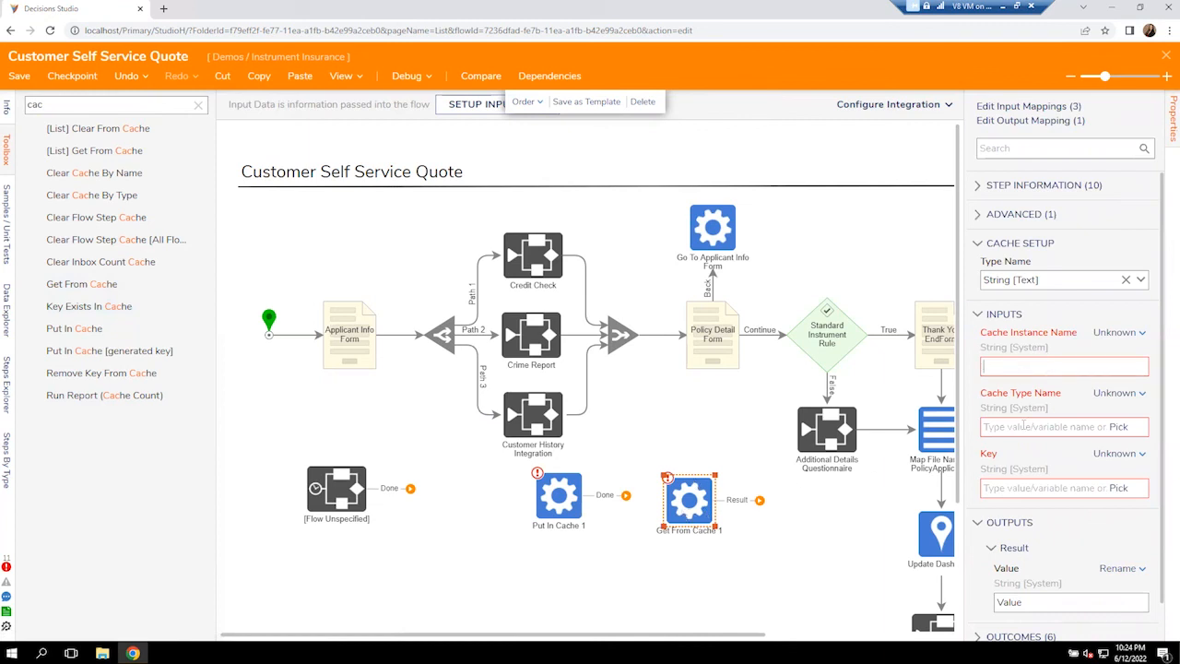
click(559, 497)
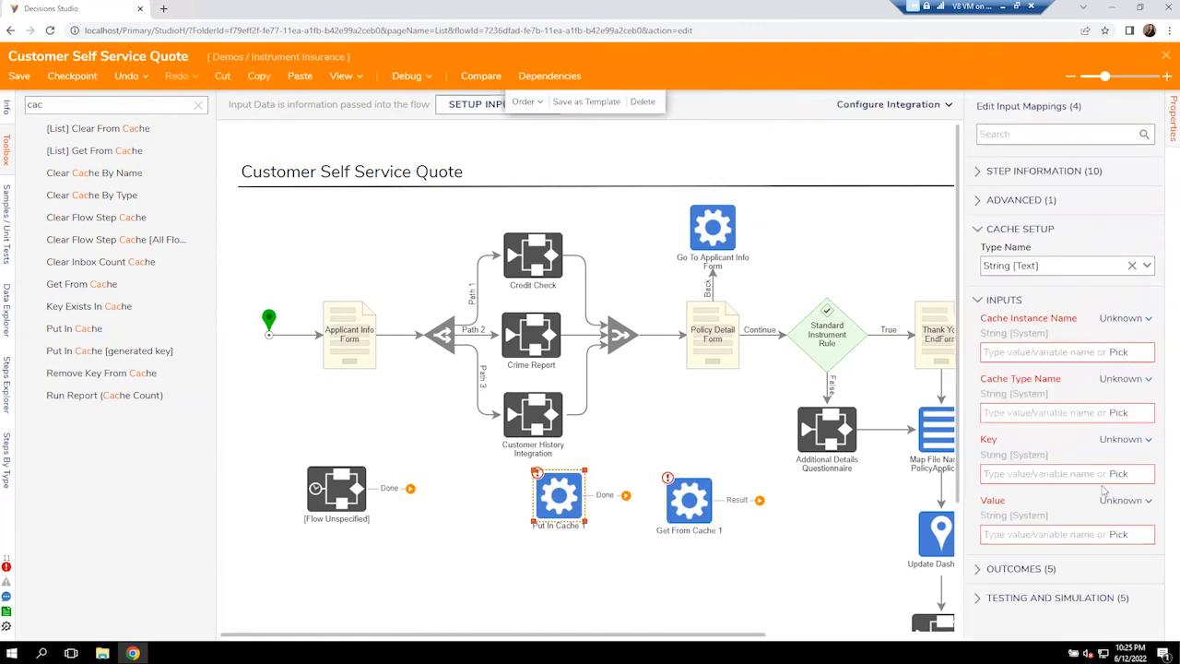
click(675, 498)
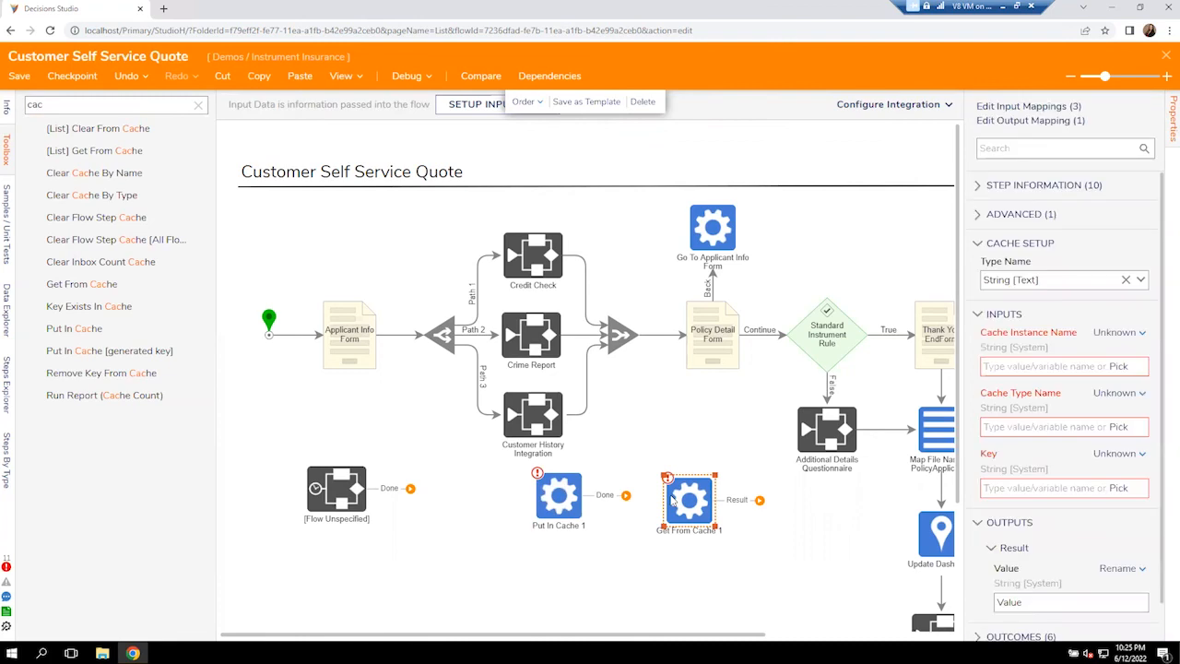